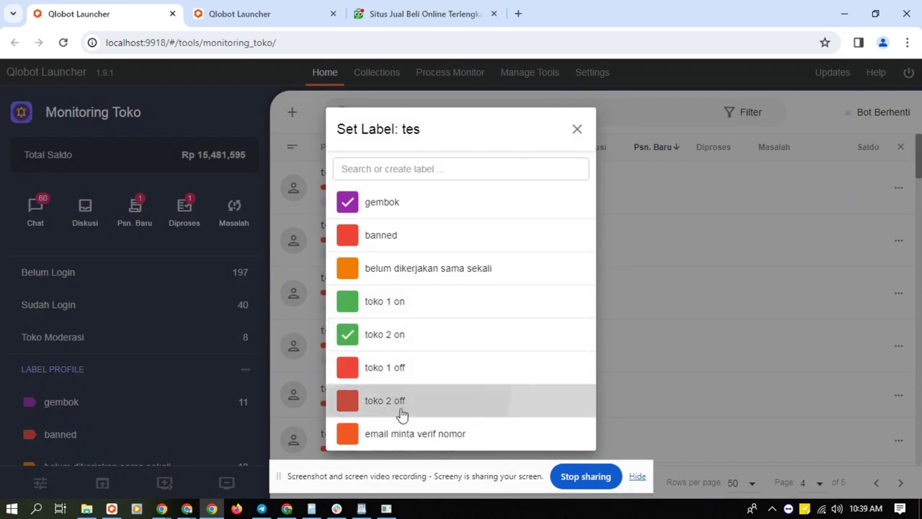
- Assign the labels toko 2 off and email minta verif nomor to the tes profile
left_click(401, 405)
left_click(410, 438)
left_click(742, 240)
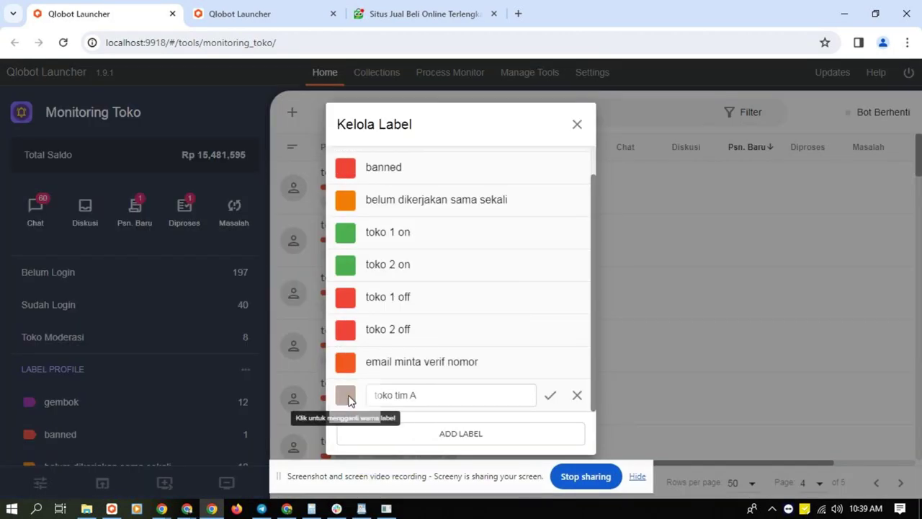
- Set the colour of the new label toko tim A to blue-grey and save the label
left_click(345, 395)
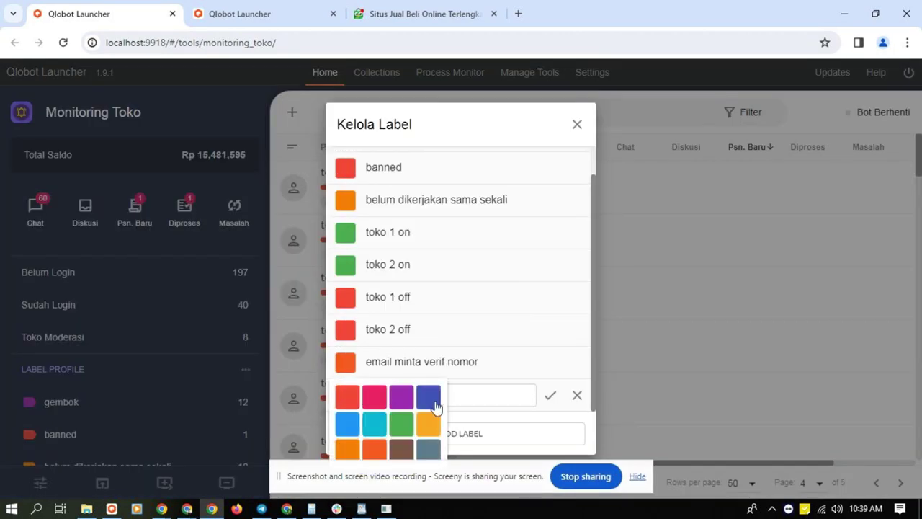
left_click(431, 448)
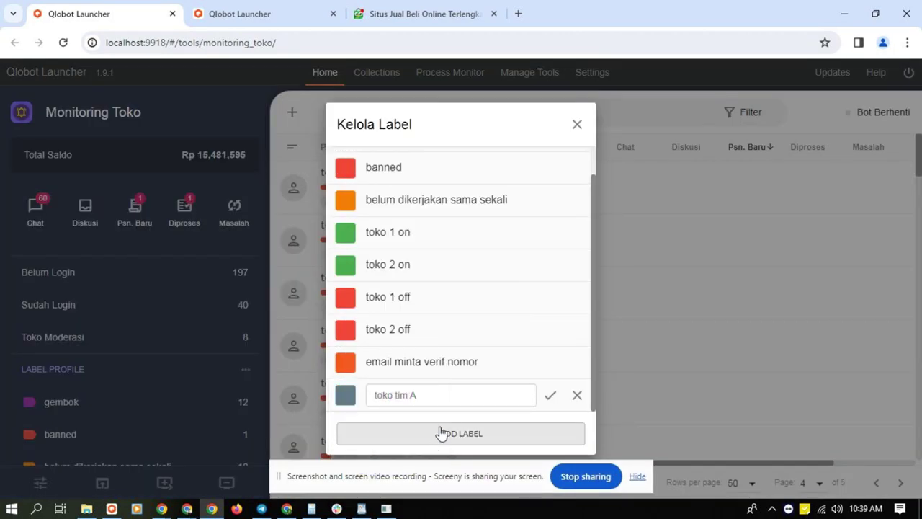
left_click(550, 396)
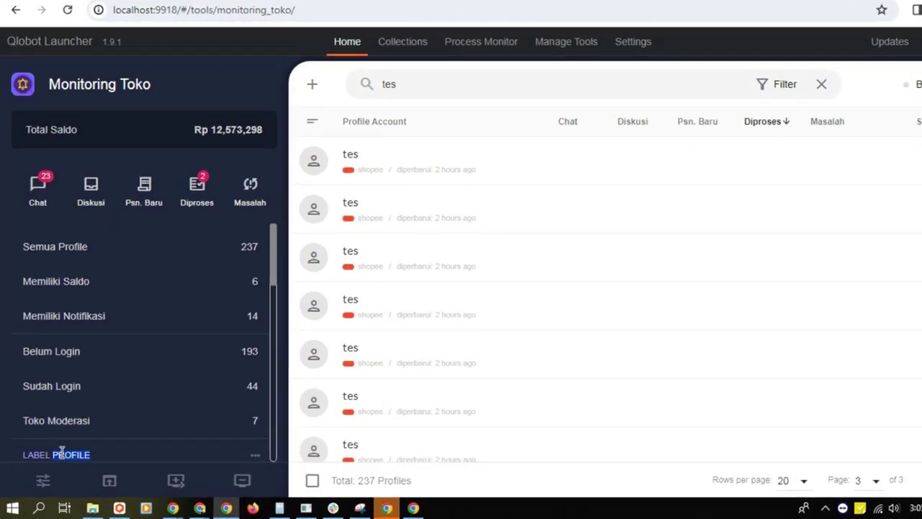
- Add a new profile label named banned in the label manager and save it
triple_click(59, 457)
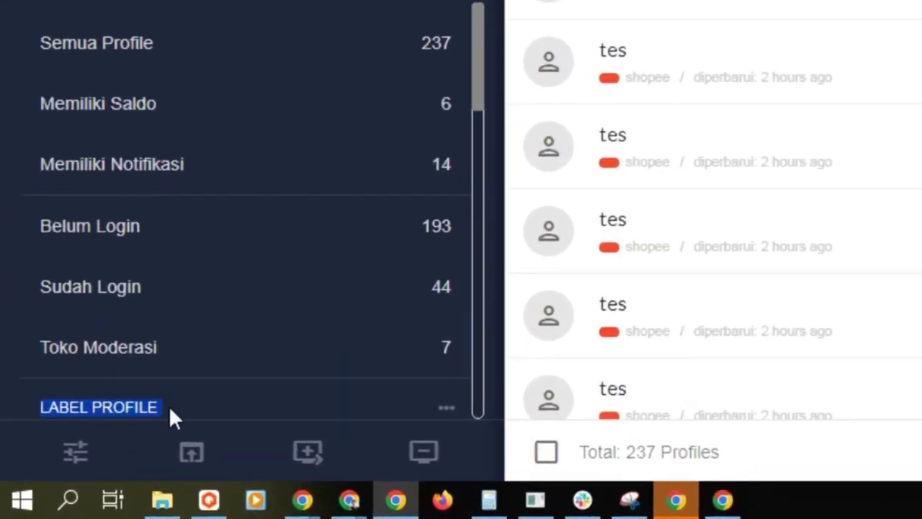
left_click(128, 407)
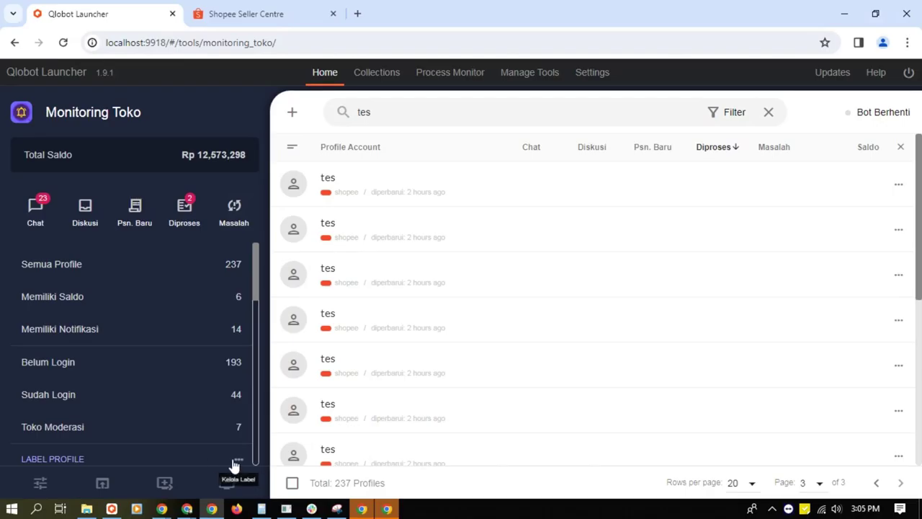
left_click(235, 459)
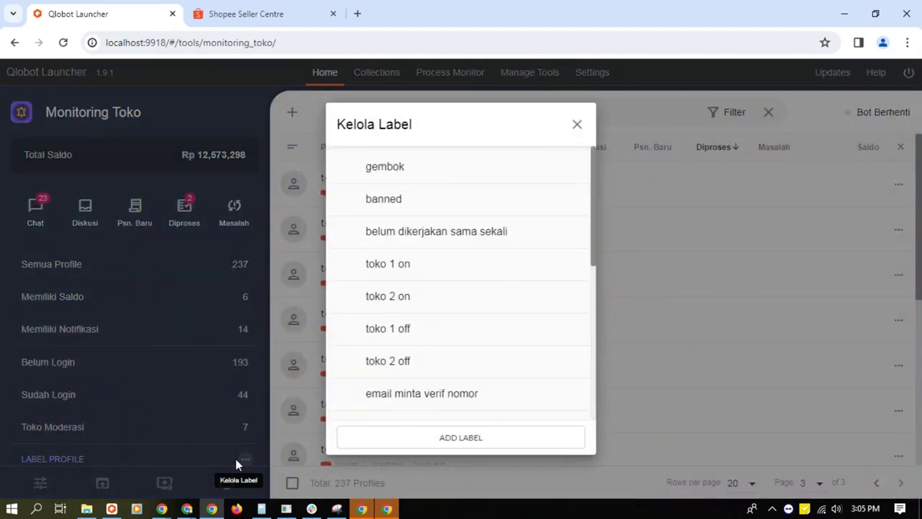
left_click(488, 442)
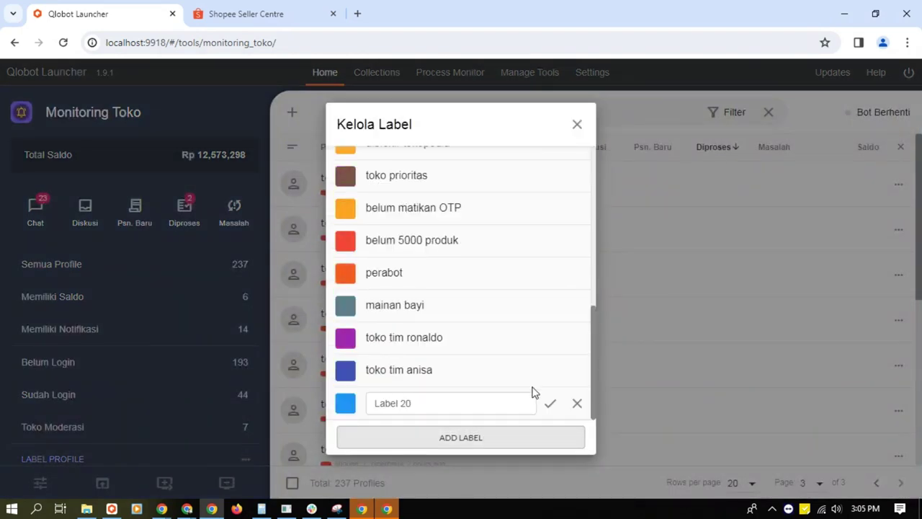
left_click(420, 400)
key("ctrl+a")
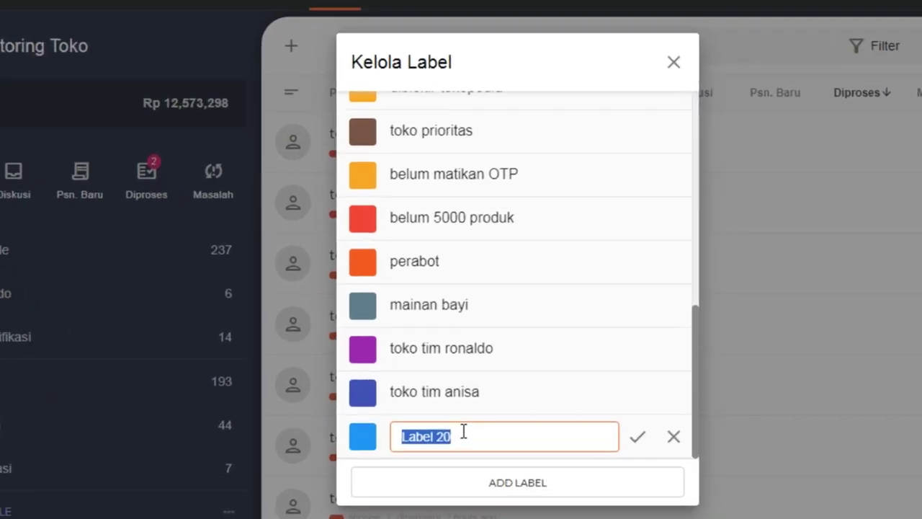
type("banne")
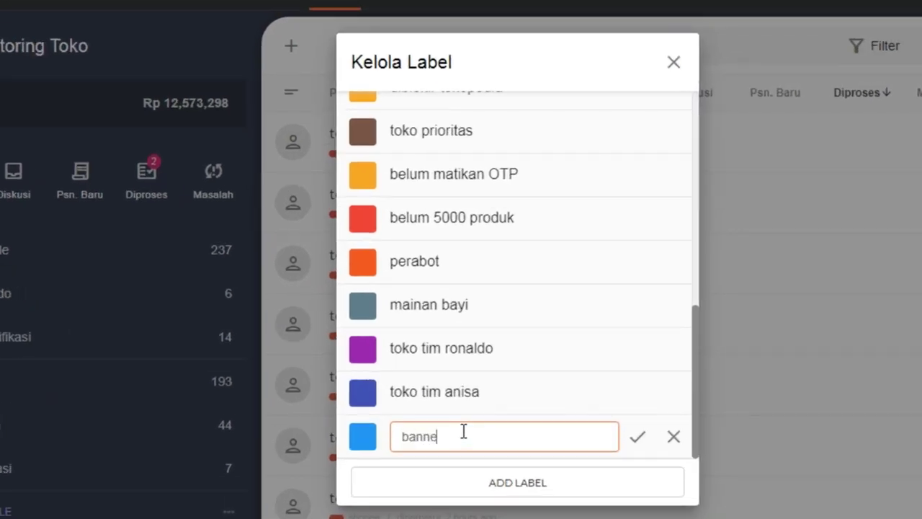
type("d")
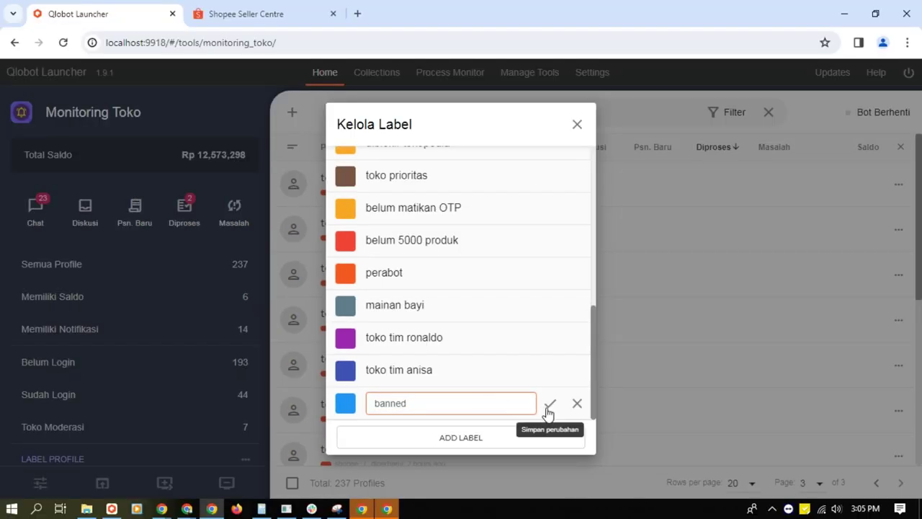
left_click(549, 405)
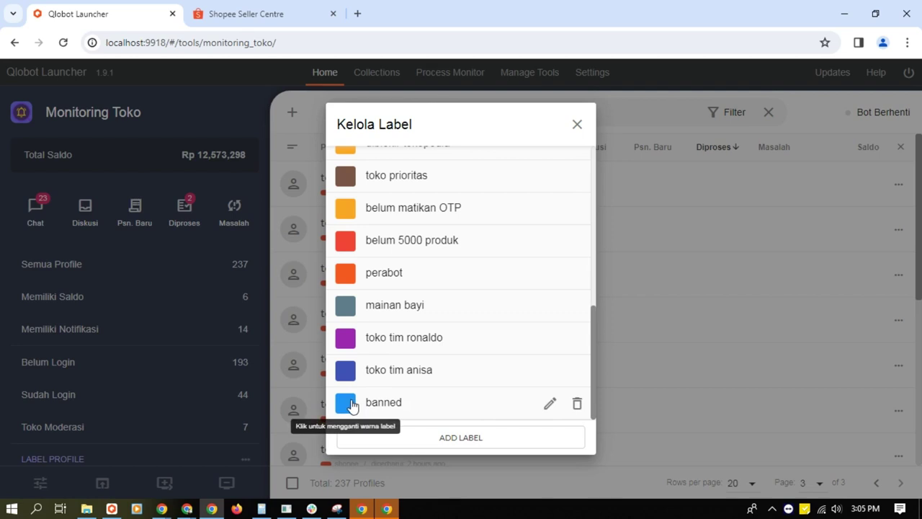
- Change the colour of the newly added banned label to deep orange and close the label manager
left_click(347, 404)
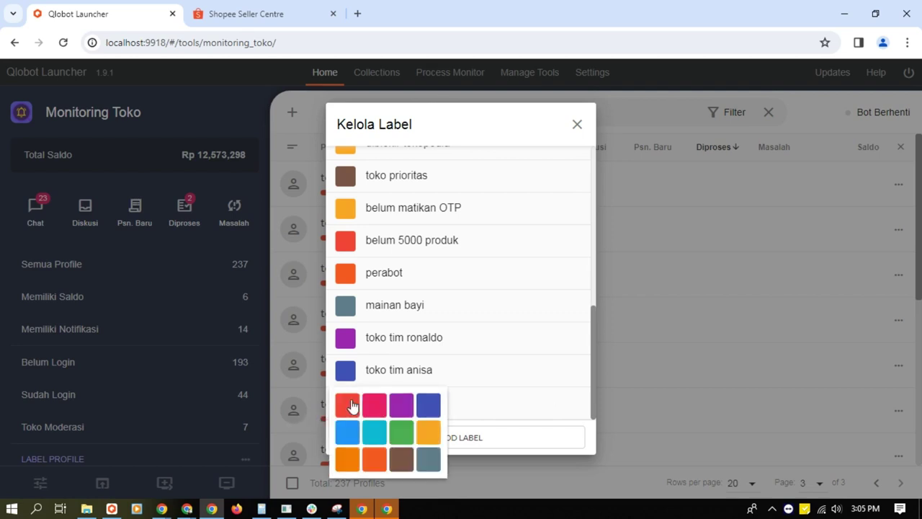
left_click(383, 461)
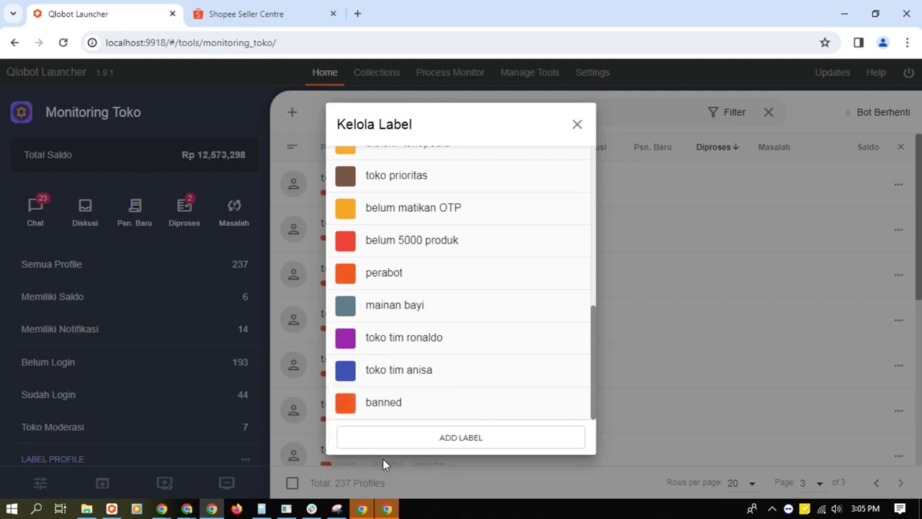
left_click(577, 128)
scroll(156, 380, "down", 5)
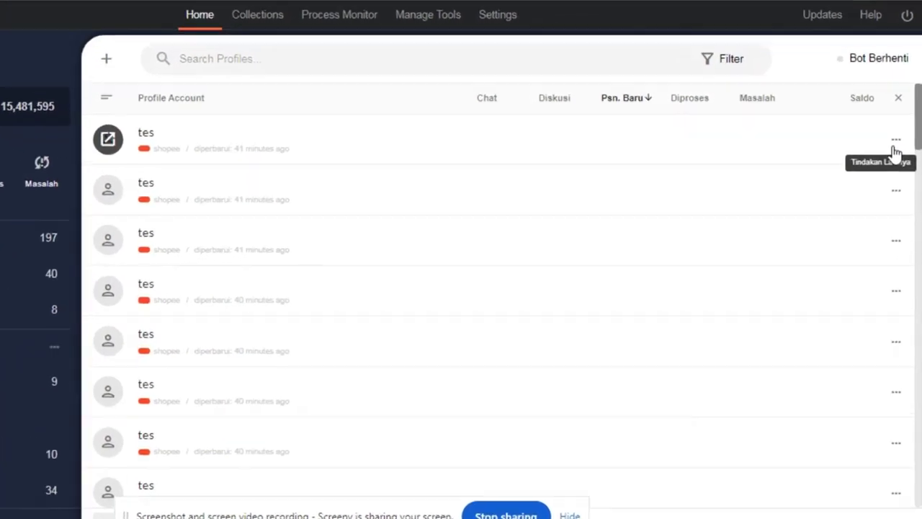
- Assign the existing banned label to the first tes profile in the list
left_click(899, 175)
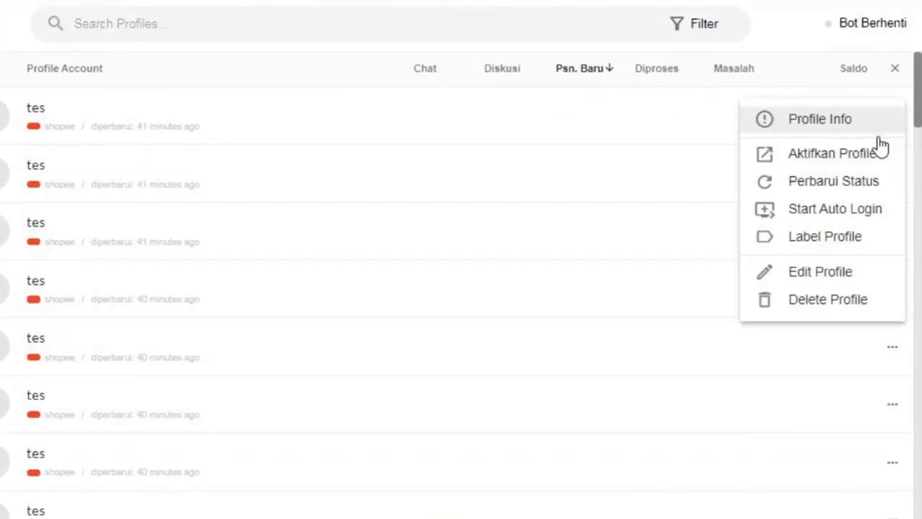
left_click(828, 242)
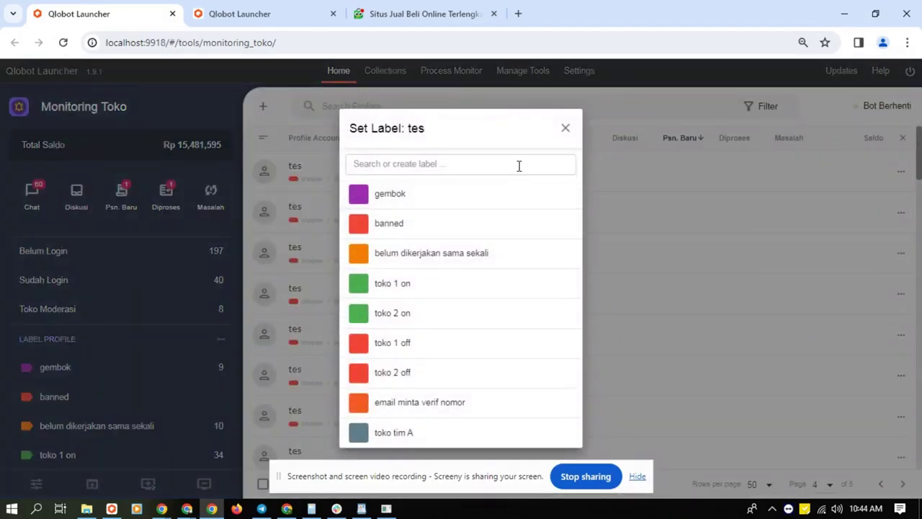
left_click(435, 226)
left_click(566, 129)
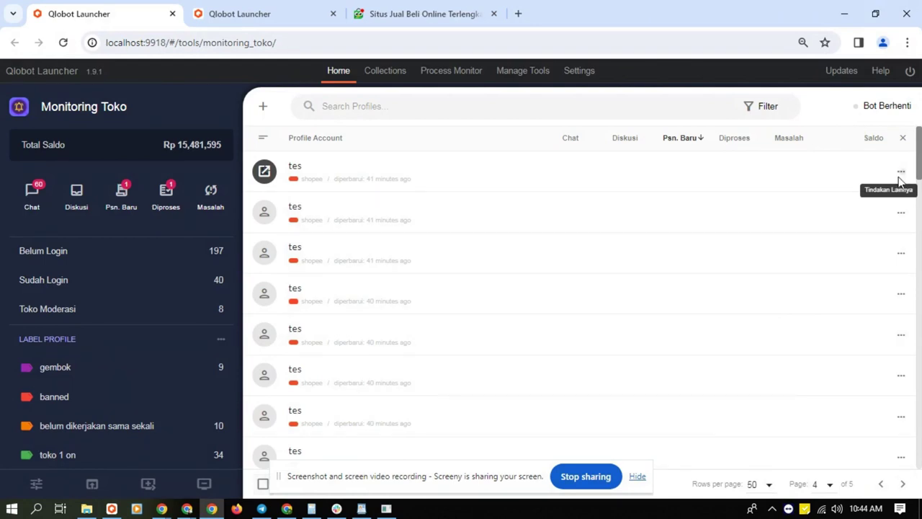
- Create a new label named elektronik from the first tes profile's label settings and assign it to that profile
left_click(900, 176)
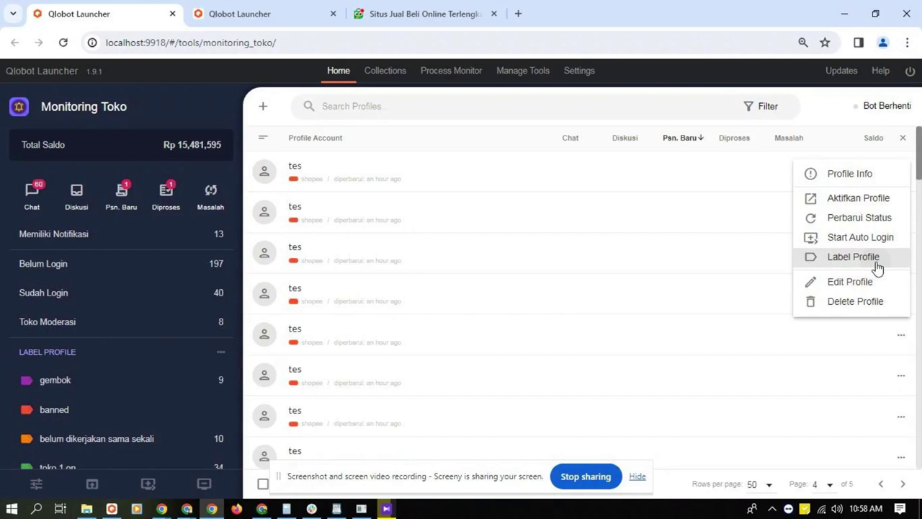
left_click(877, 268)
type("elektron")
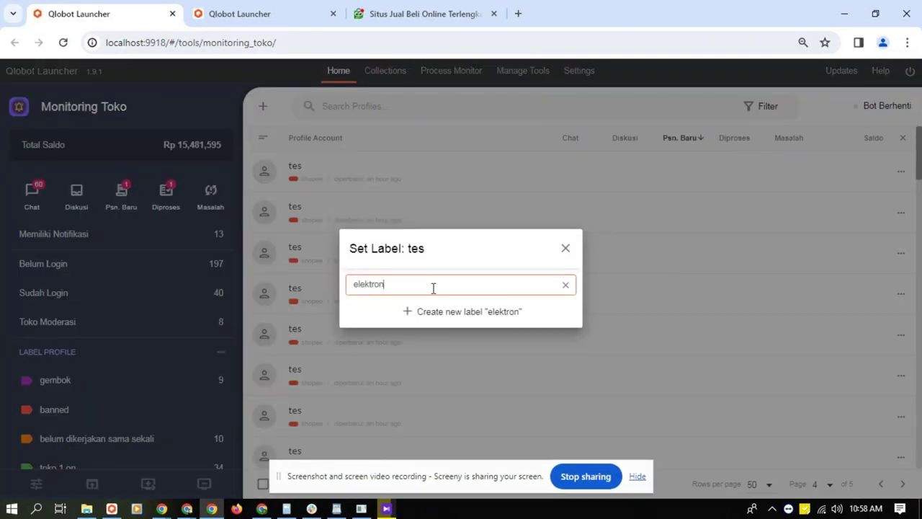
type("ik")
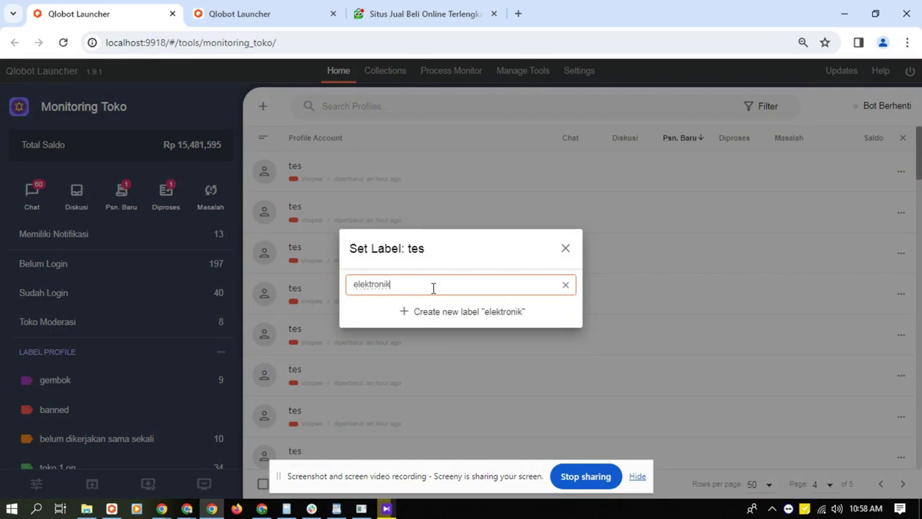
left_click(428, 314)
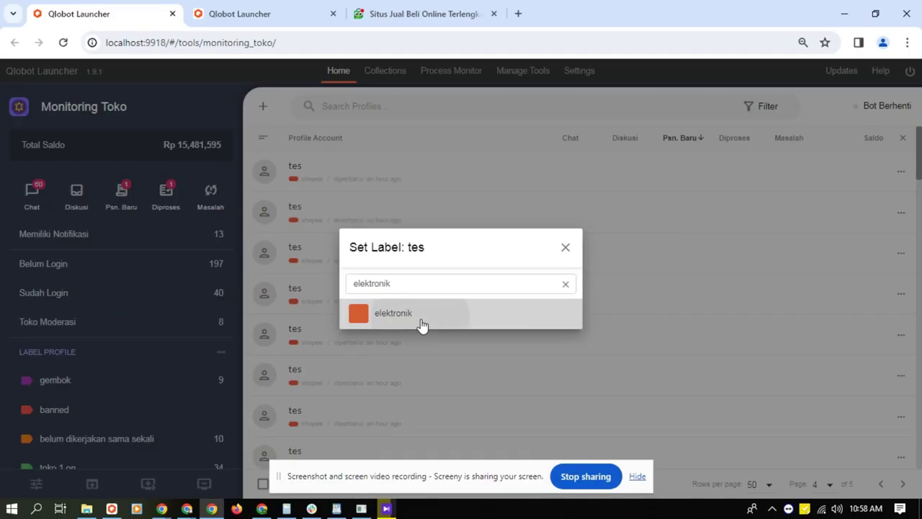
left_click(415, 367)
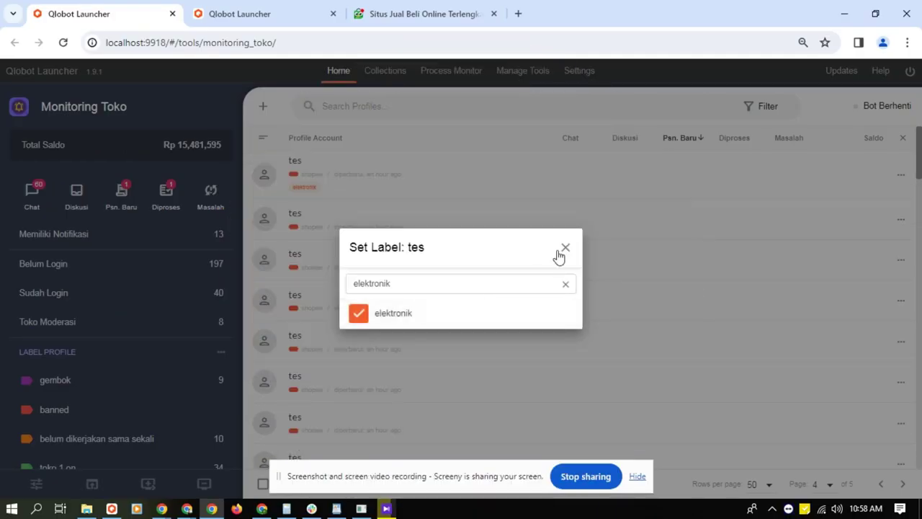
left_click(564, 250)
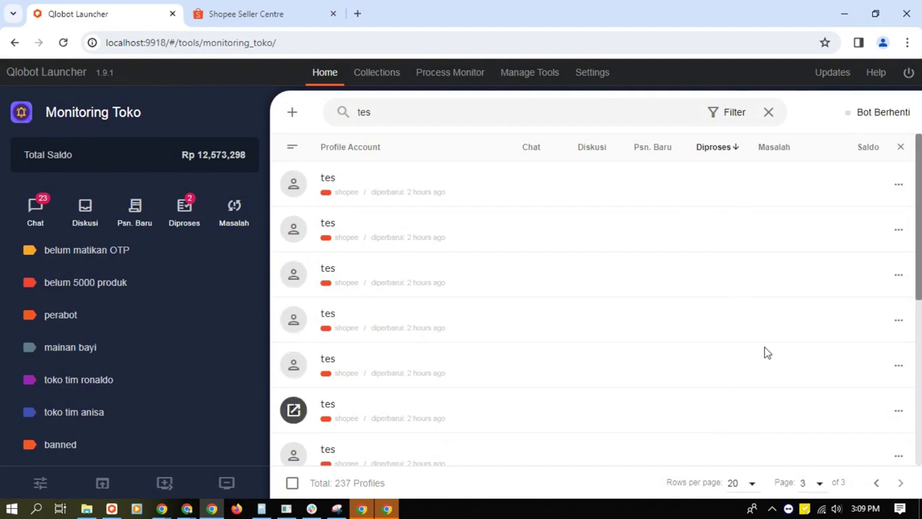
- Assign the purple toko tim label plus perabot and belum 5000 produk to the first tes profile
left_click(897, 189)
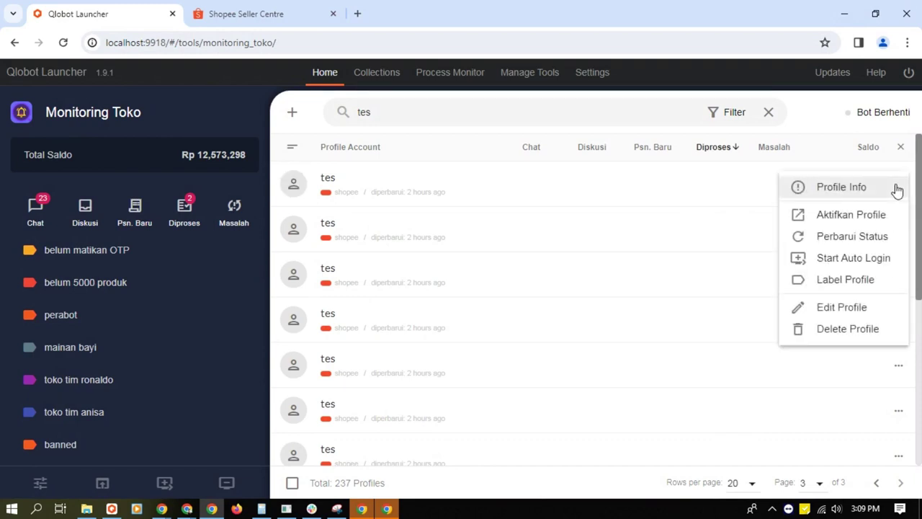
left_click(846, 281)
scroll(442, 269, "down", 5)
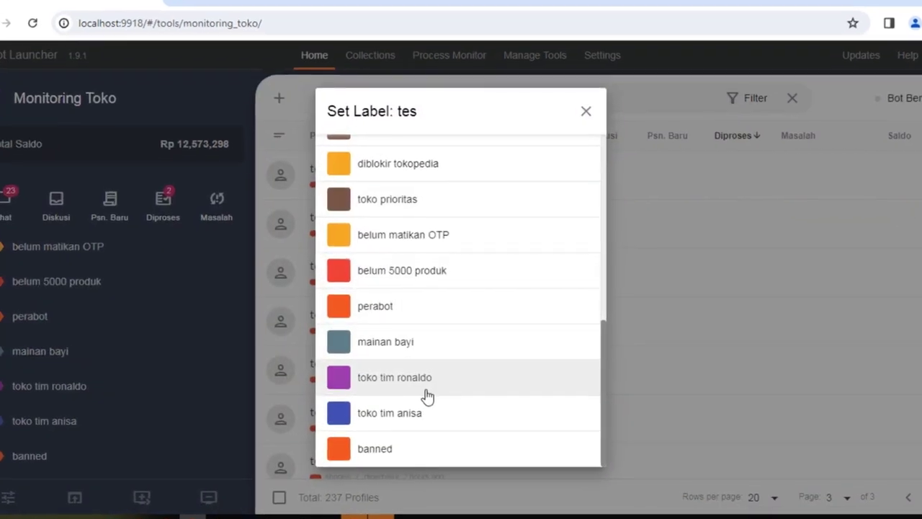
left_click(430, 384)
left_click(418, 311)
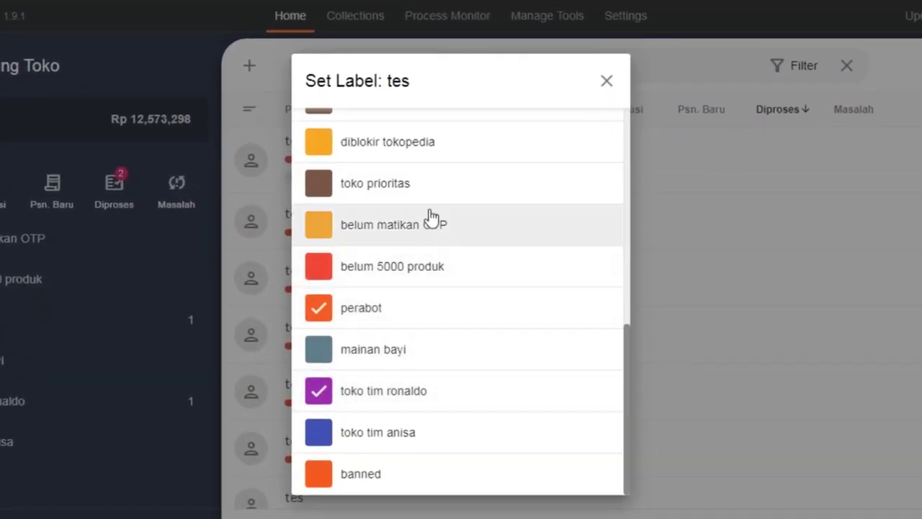
left_click(408, 271)
left_click(606, 82)
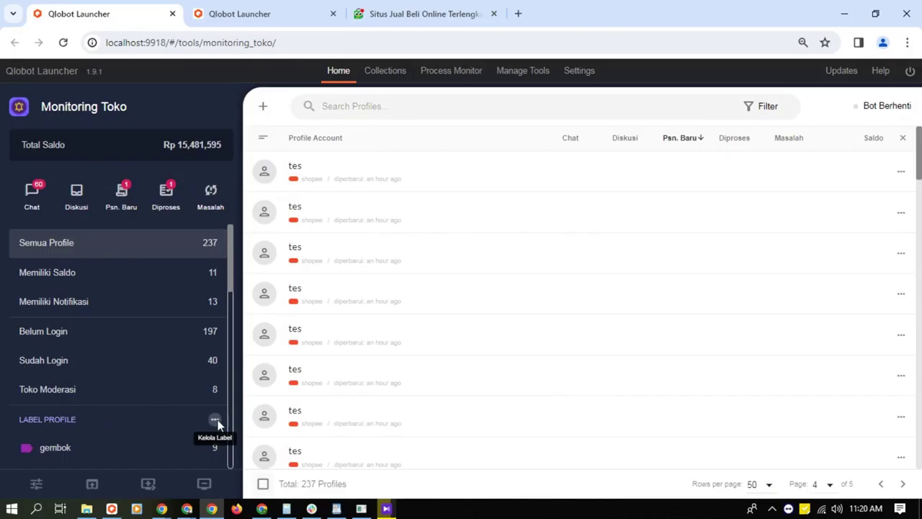
- Rename the label belum 2000 produk to belum 5000 produk in the label manager and save the change
left_click(472, 431)
scroll(471, 189, "down", 5)
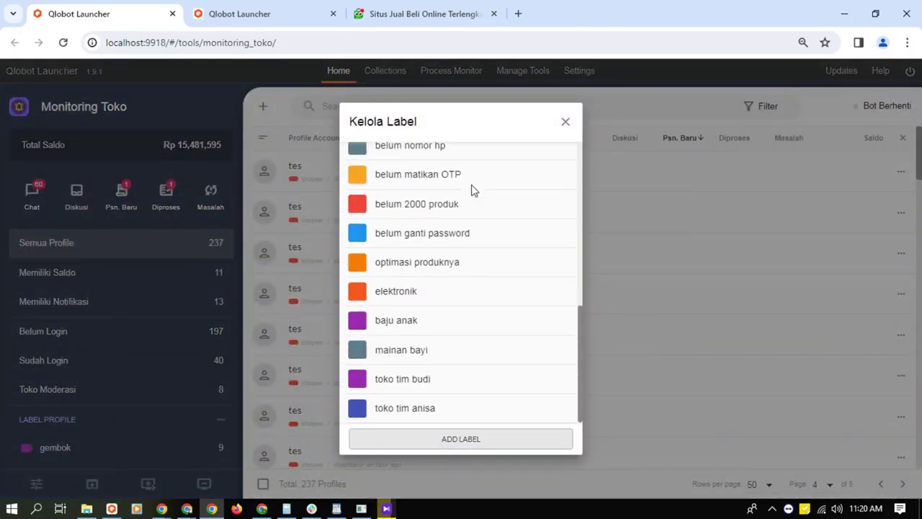
scroll(509, 354, "up", 5)
scroll(508, 353, "down", 5)
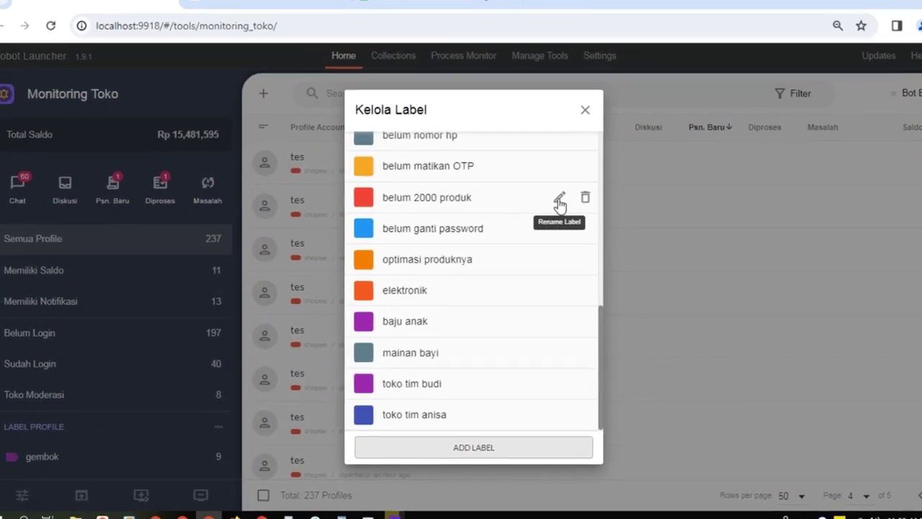
left_click(560, 201)
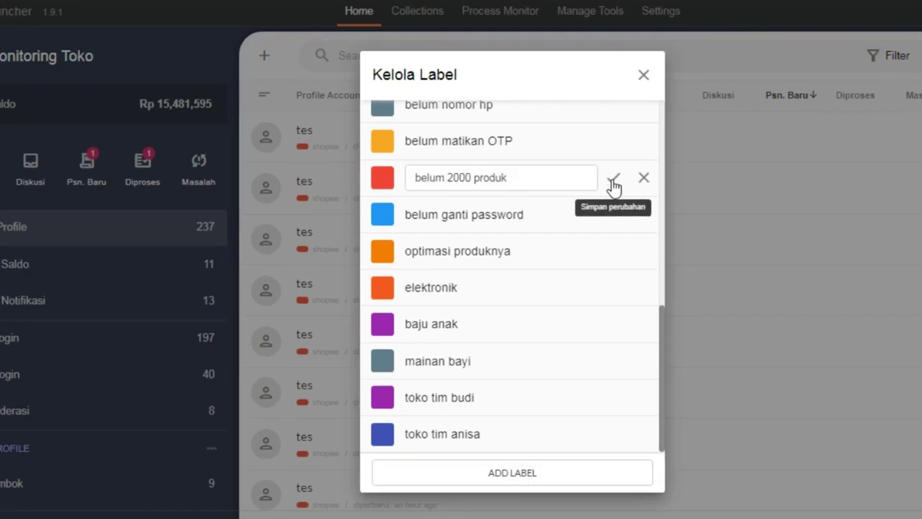
left_click(454, 181)
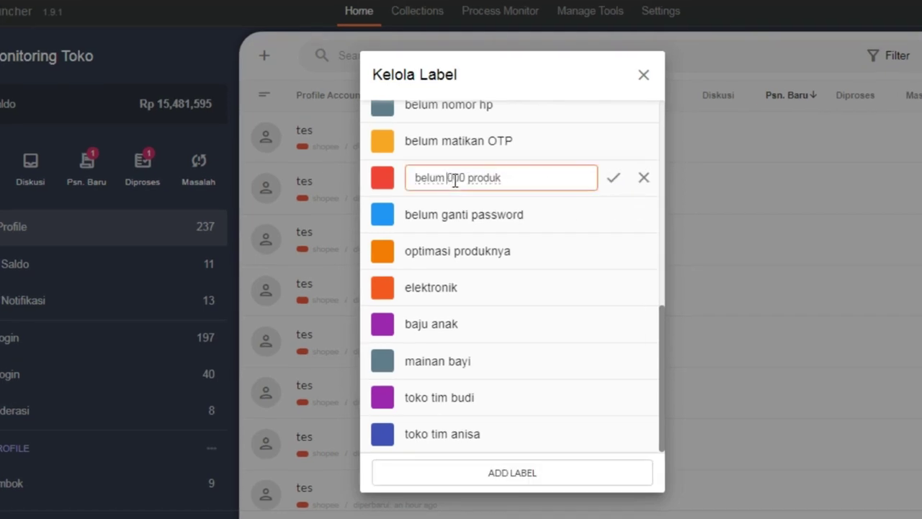
type("5")
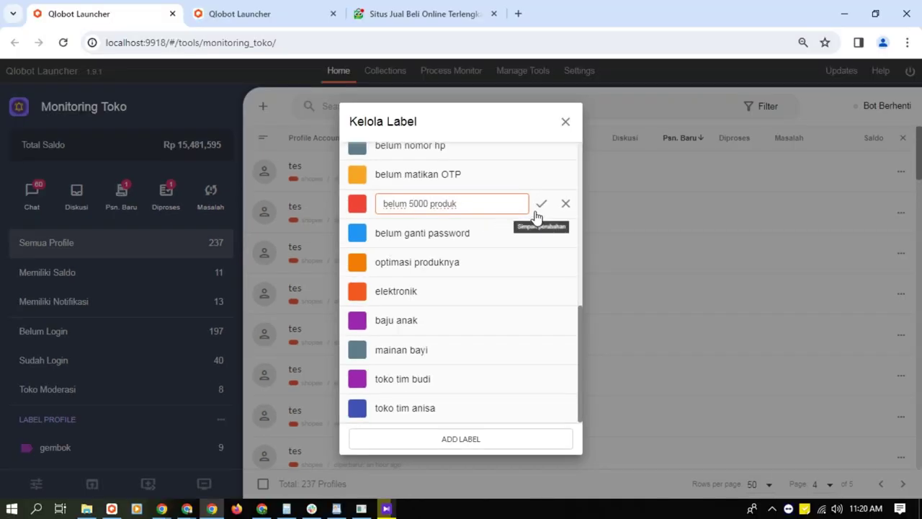
left_click(541, 208)
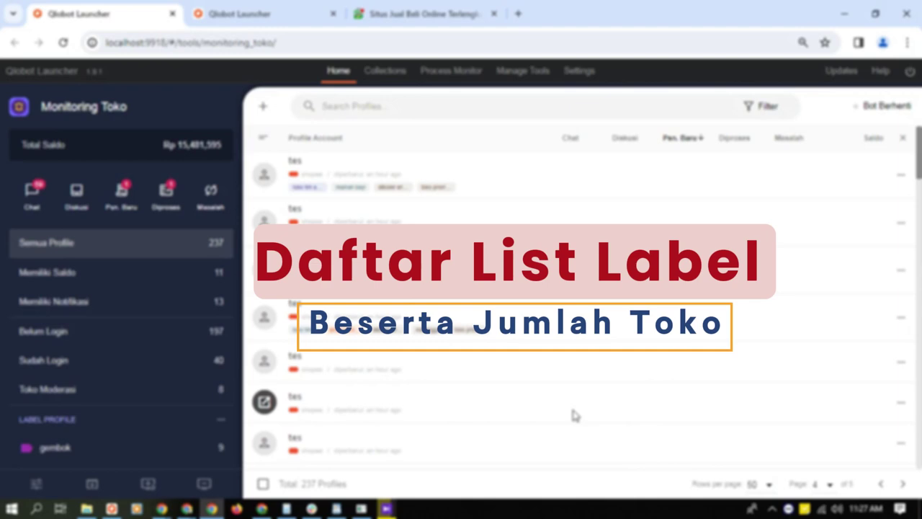
- Examine the profile label list and the number of shops under each label
scroll(180, 321, "down", 3)
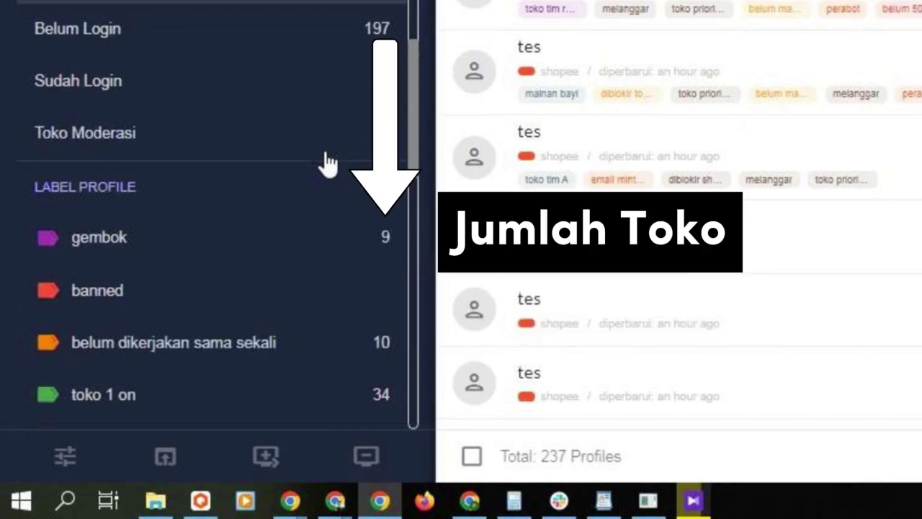
- Examine the shop counts beside the remaining profile labels through to the end of the label list
scroll(327, 162, "down", 3)
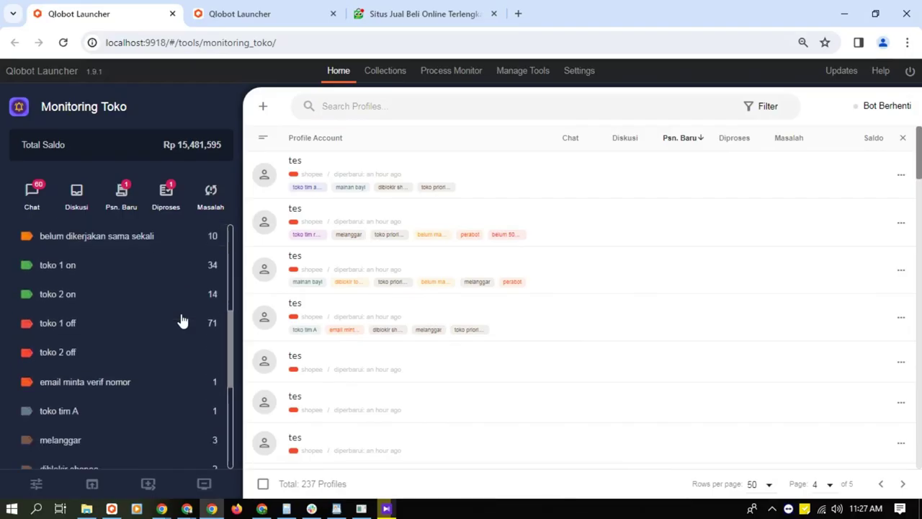
scroll(183, 320, "down", 3)
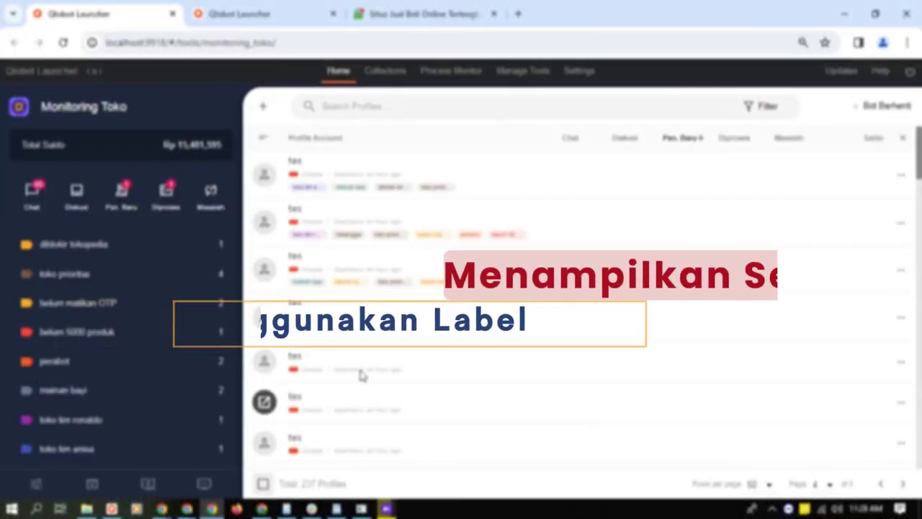
scroll(86, 293, "up", 10)
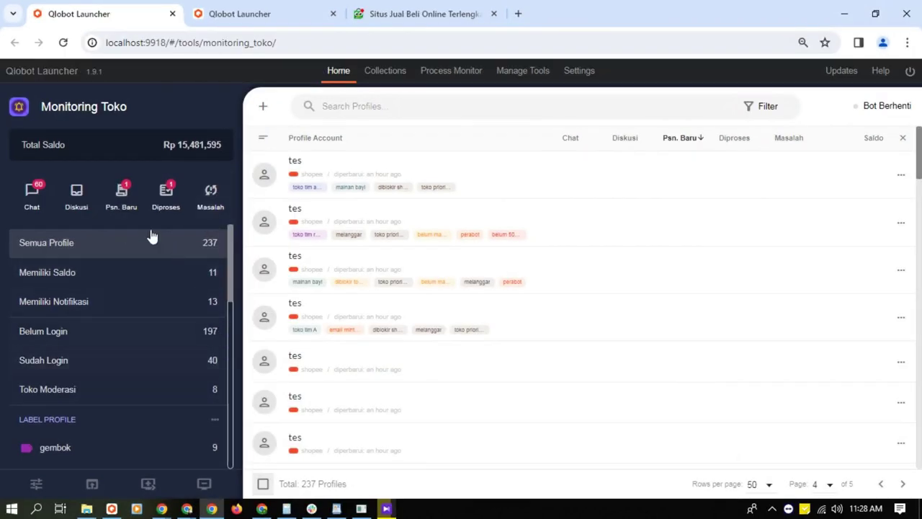
scroll(151, 380, "down", 5)
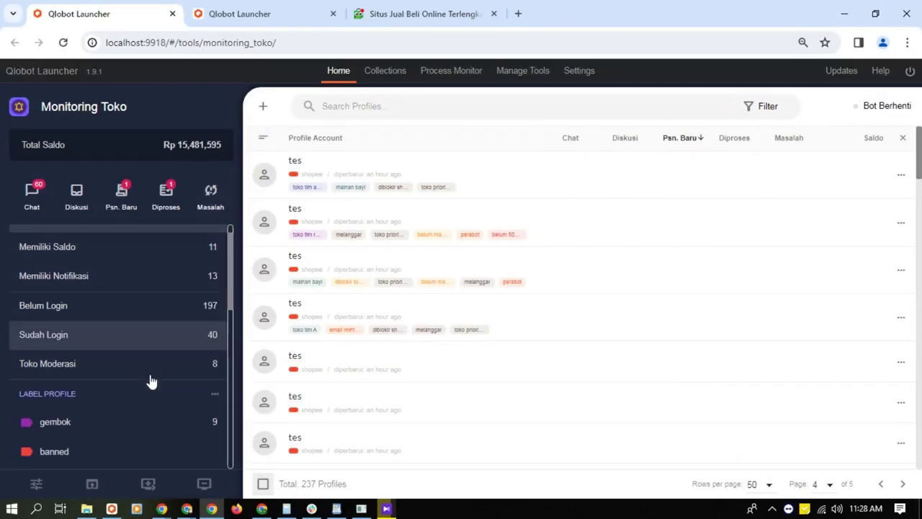
scroll(151, 381, "down", 3)
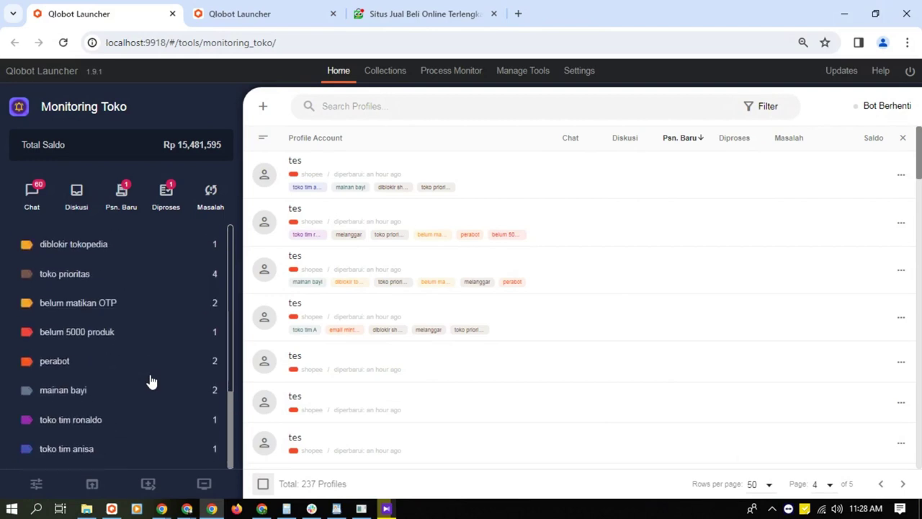
- Filter the profile list by one label at a time: the blue toko tim label, the purple toko tim label, toko 1 off and gembok
left_click(135, 449)
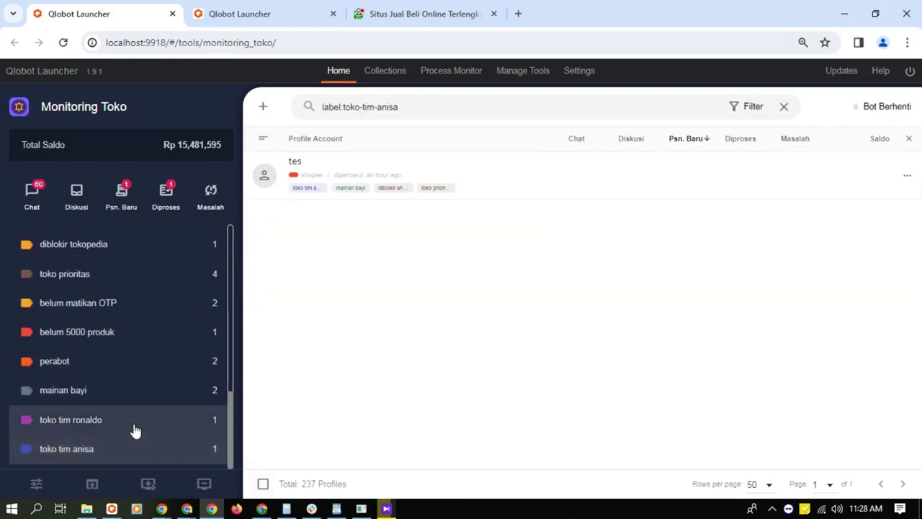
left_click(135, 420)
scroll(135, 430, "up", 5)
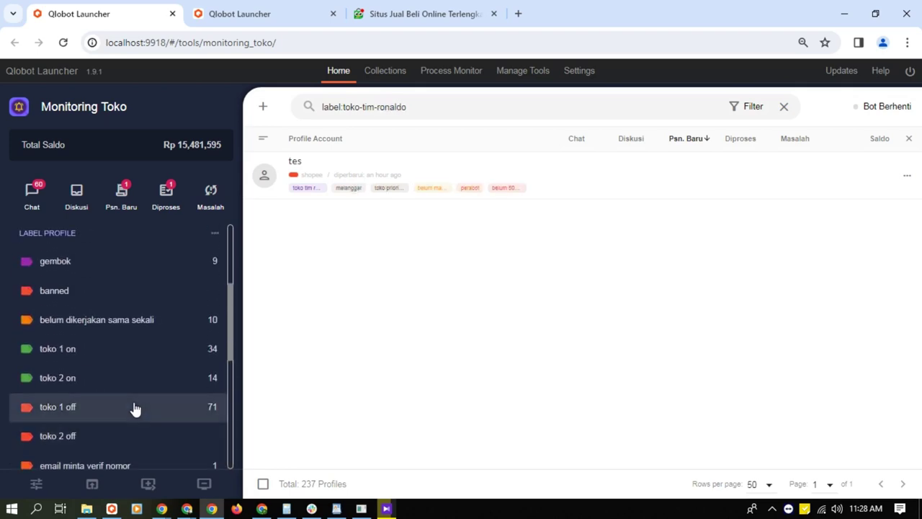
left_click(135, 407)
scroll(134, 387, "up", 2)
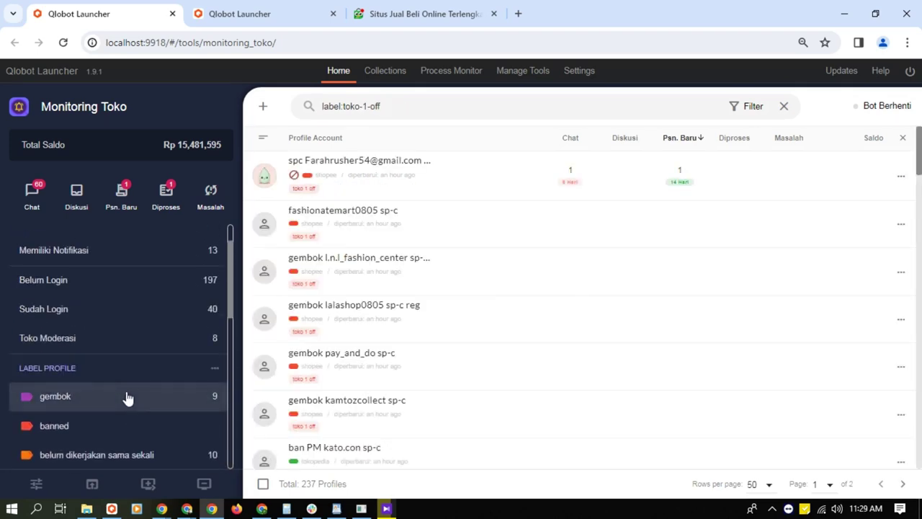
left_click(126, 397)
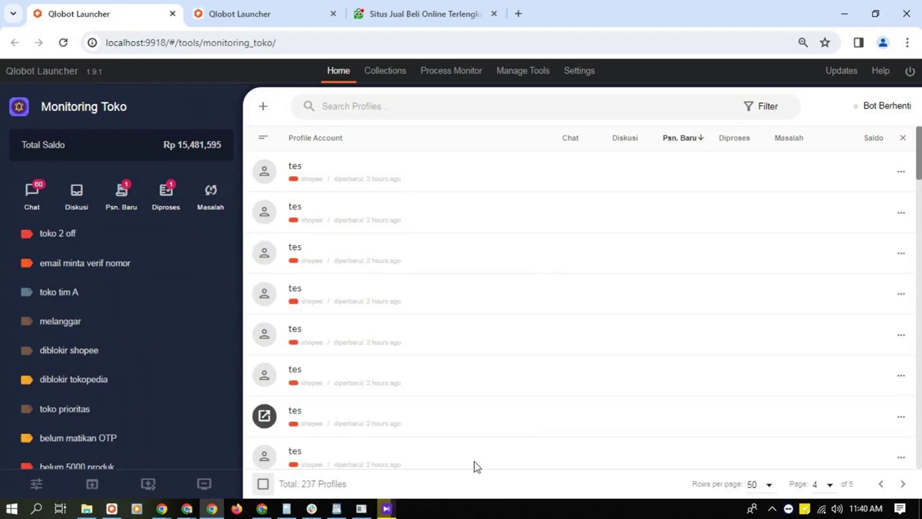
- Assign the mainan bayi, toko prioritas and purple toko tim labels in bulk to the second, fourth and sixth tes profiles
left_click(263, 483)
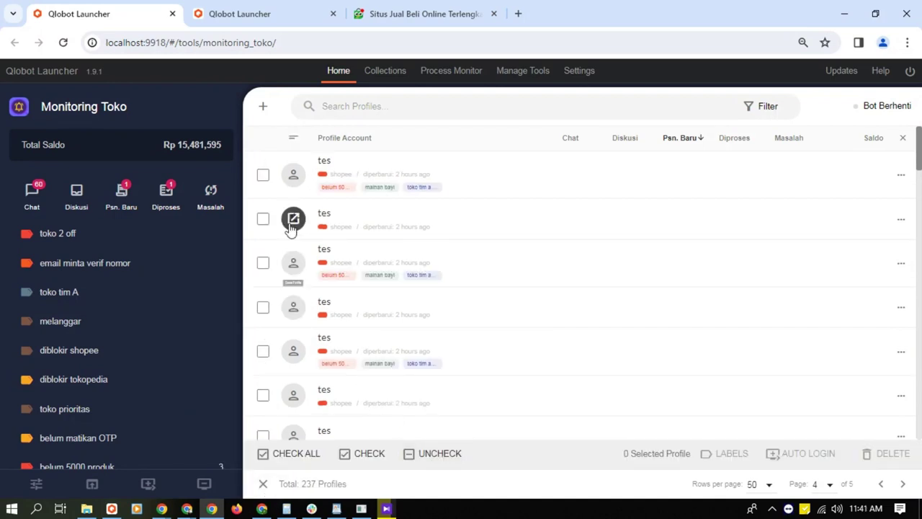
left_click(263, 218)
left_click(263, 308)
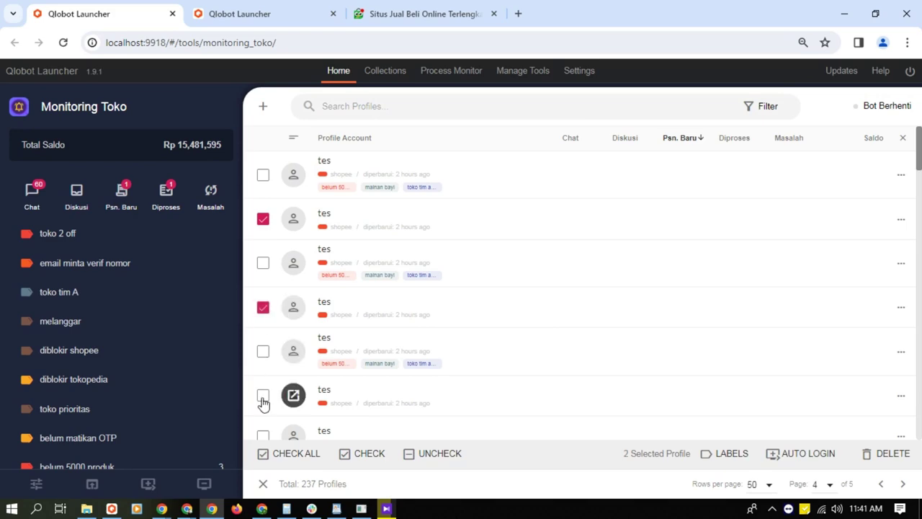
left_click(263, 395)
left_click(724, 462)
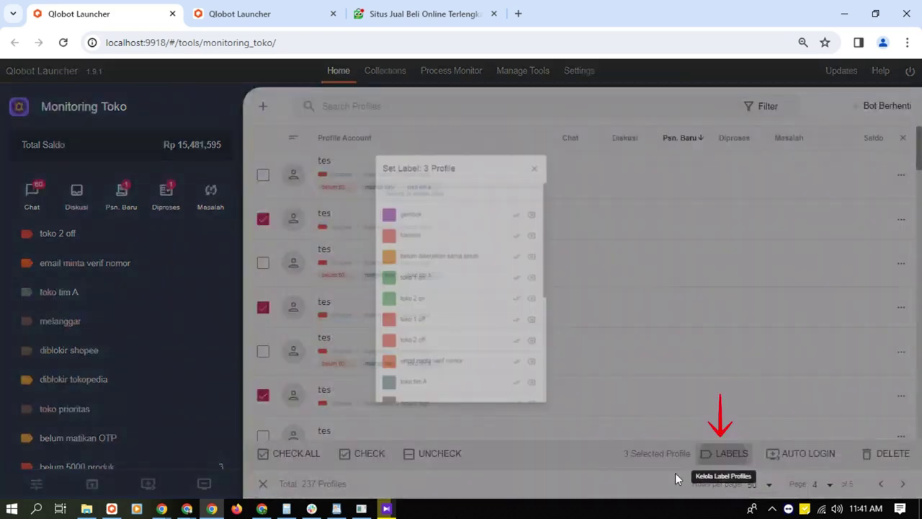
left_click(540, 379)
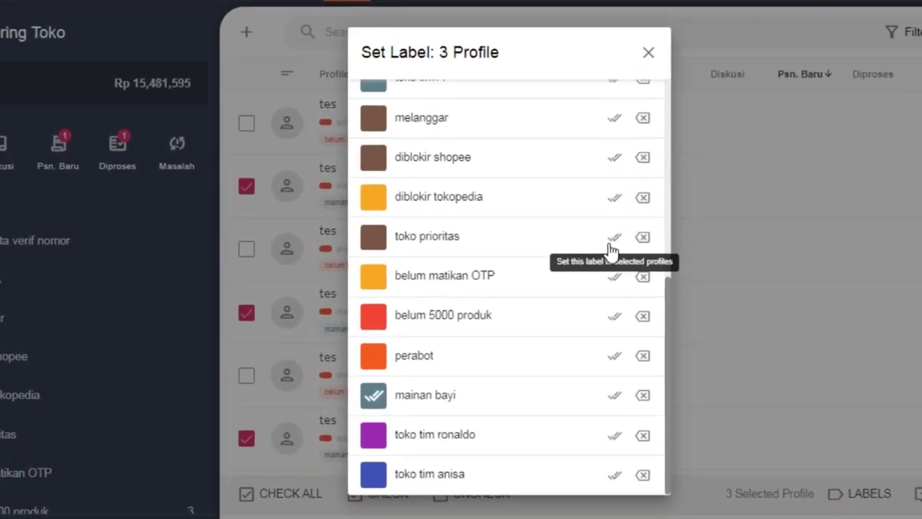
left_click(588, 245)
left_click(587, 426)
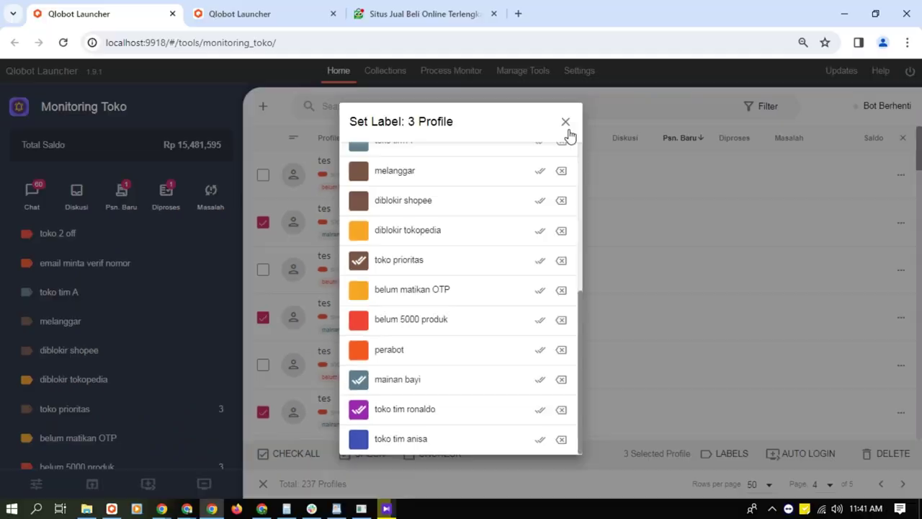
left_click(648, 52)
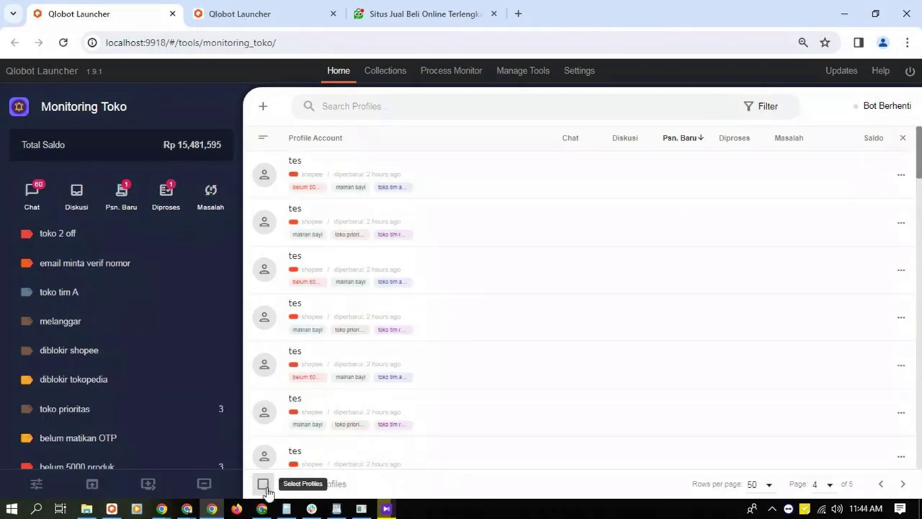
- Remove the belum 5000 produk, toko prioritas, mainan bayi and both toko tim labels in bulk from the first six tes profiles
left_click(263, 485)
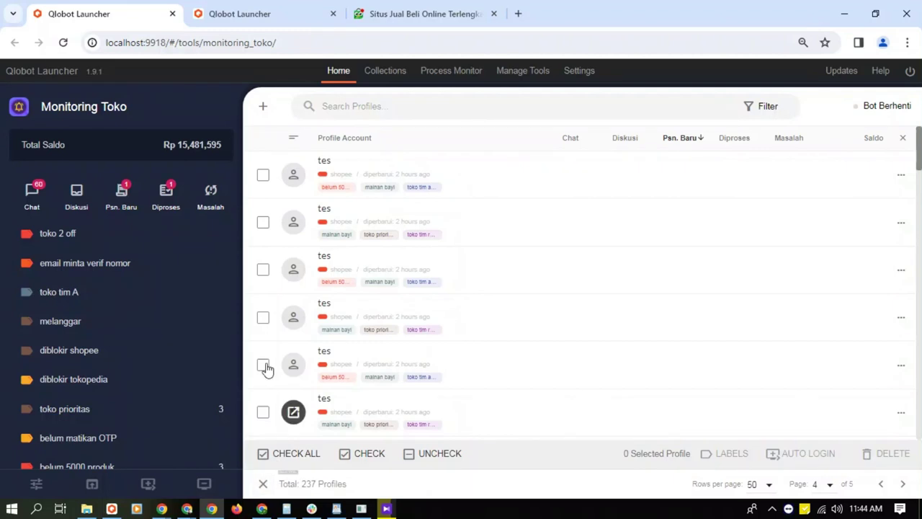
left_click(262, 175)
left_click(262, 222)
left_click(263, 270)
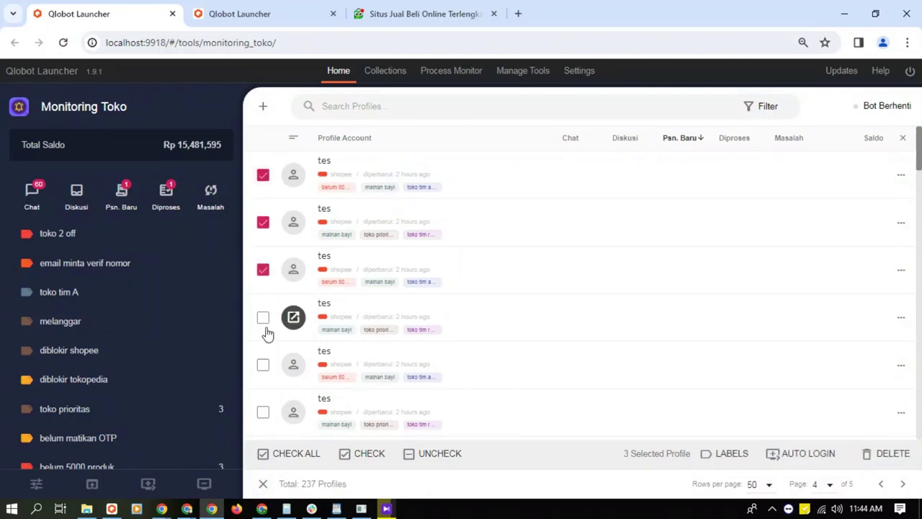
left_click(263, 318)
left_click(263, 364)
left_click(263, 412)
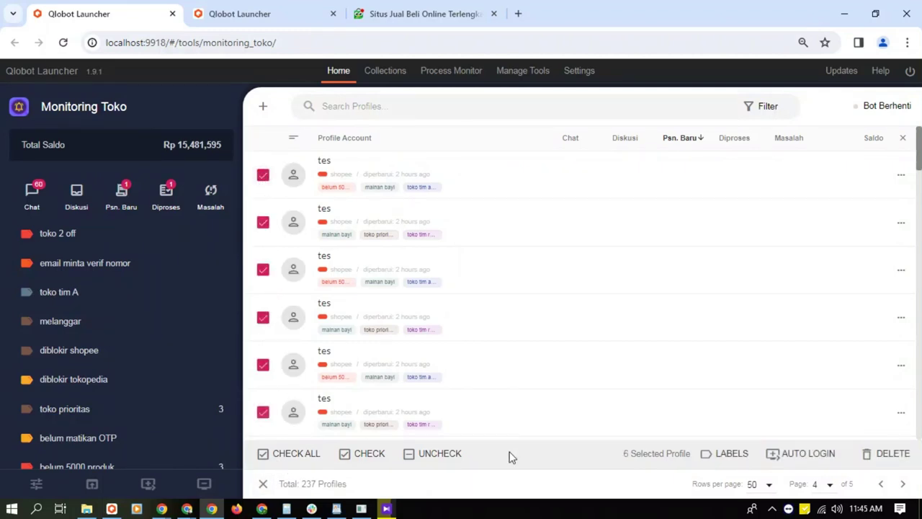
left_click(730, 455)
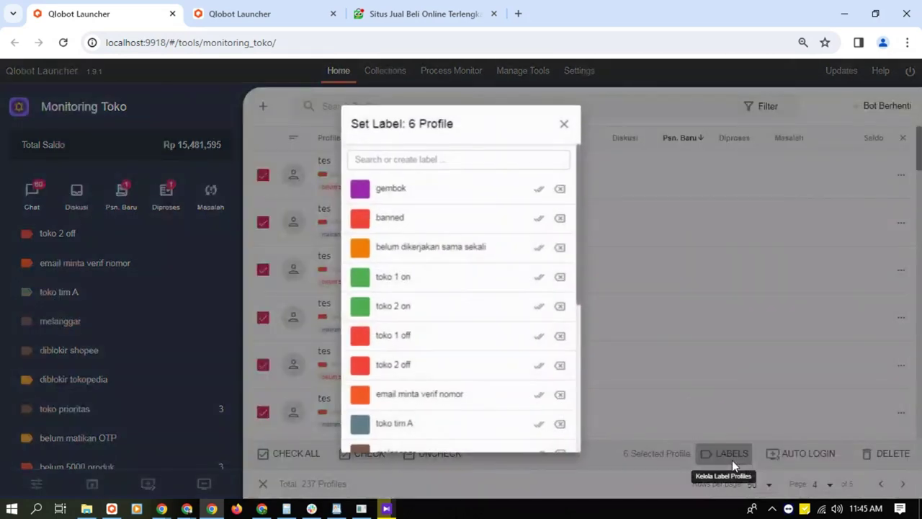
scroll(506, 323, "down", 5)
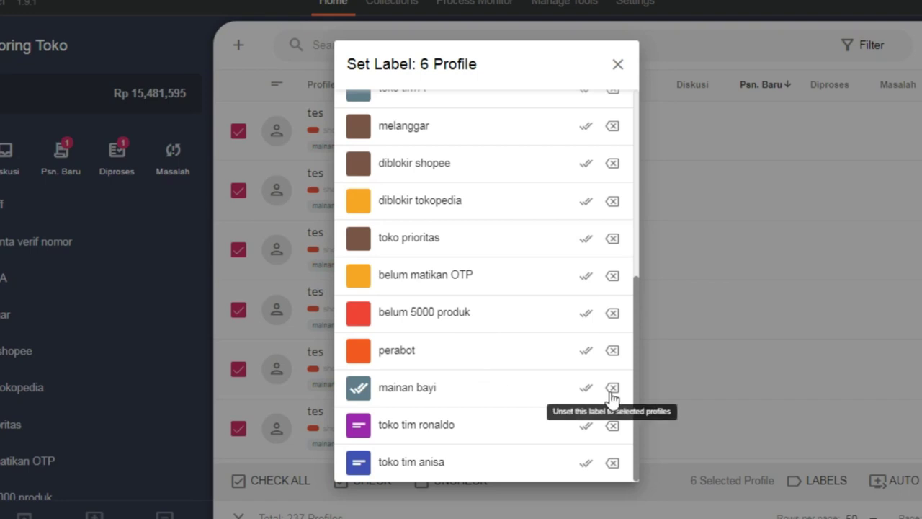
left_click(610, 389)
left_click(612, 425)
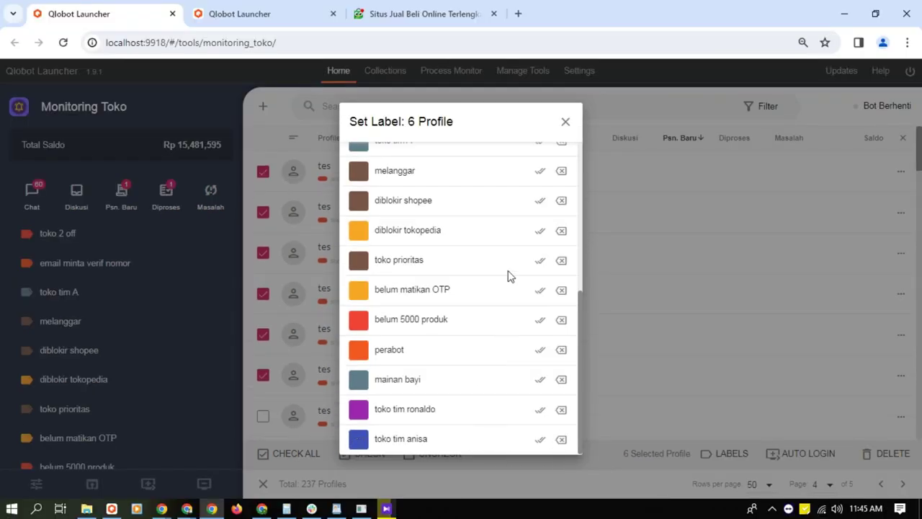
left_click(562, 133)
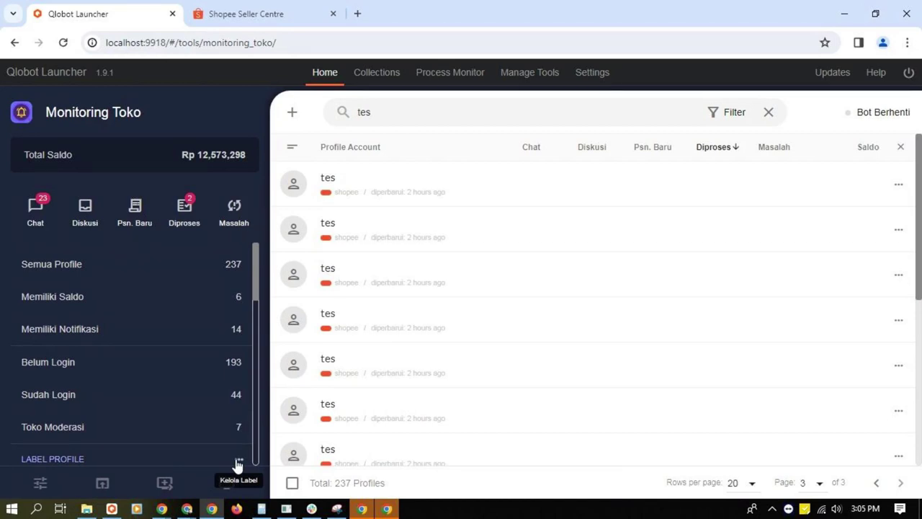
- Delete the baju anak label in the label manager
left_click(238, 458)
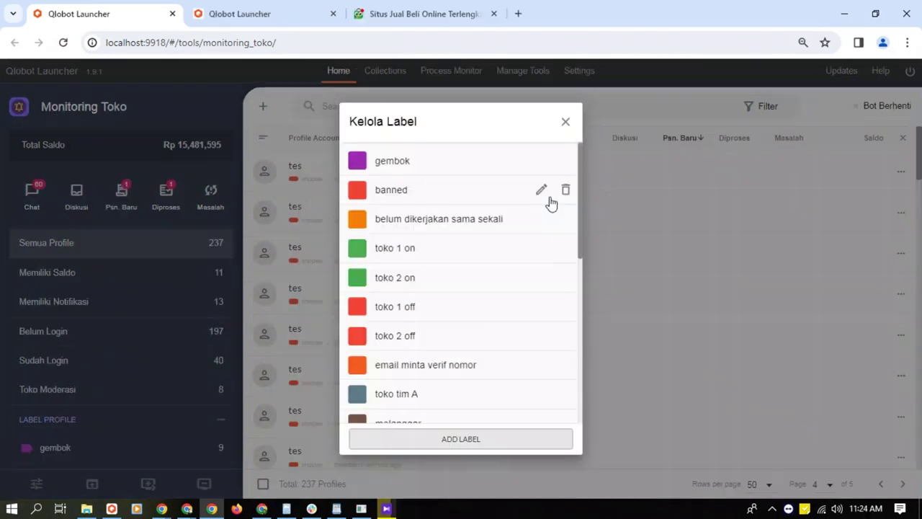
scroll(544, 310, "down", 5)
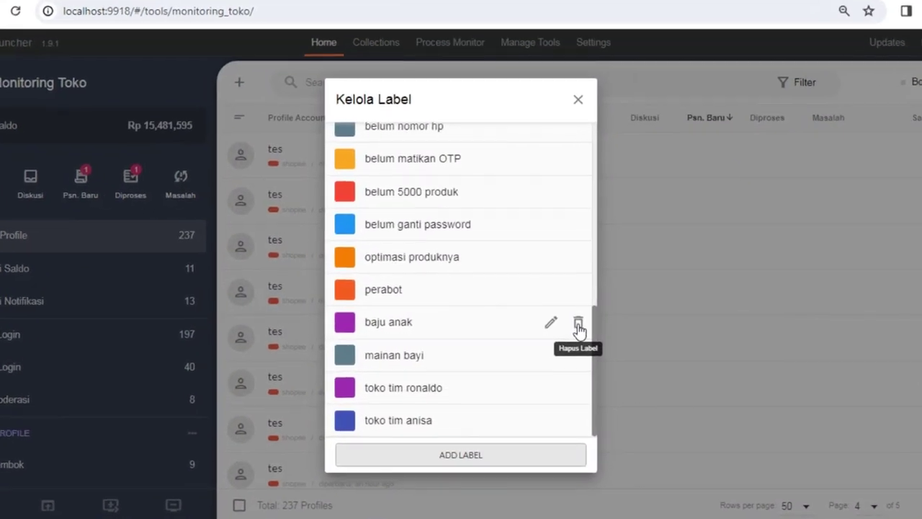
left_click(565, 321)
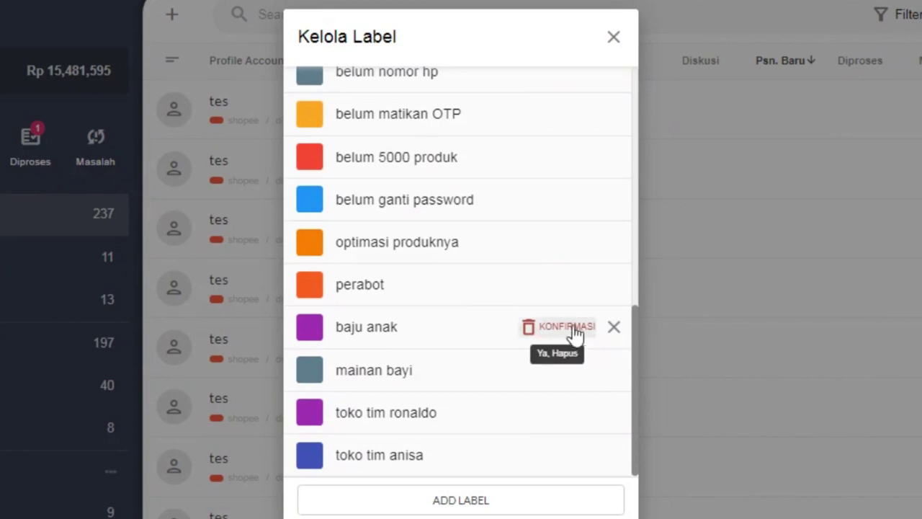